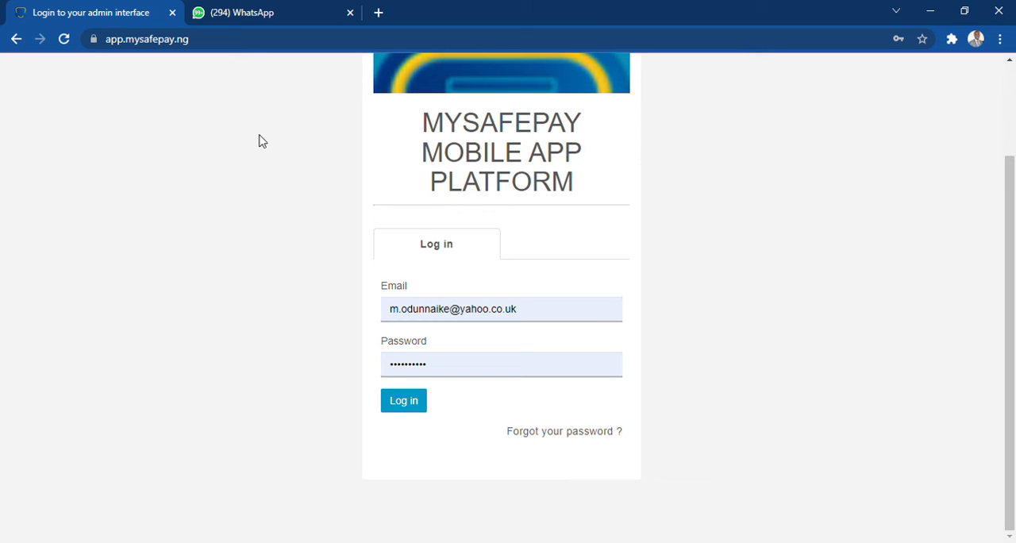
Try to log in to the admin interface with the prefilled email and password
left_click(237, 39)
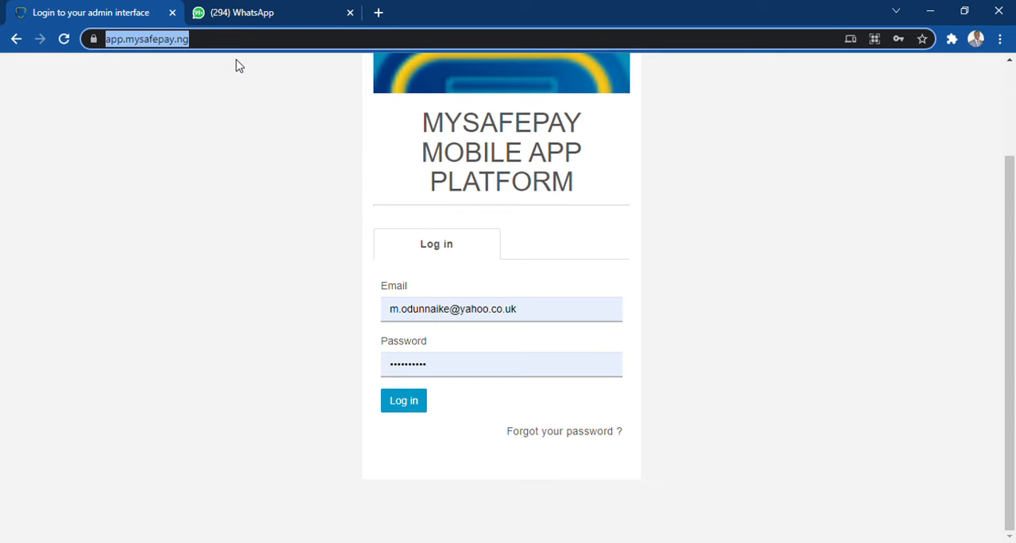
left_click(268, 48)
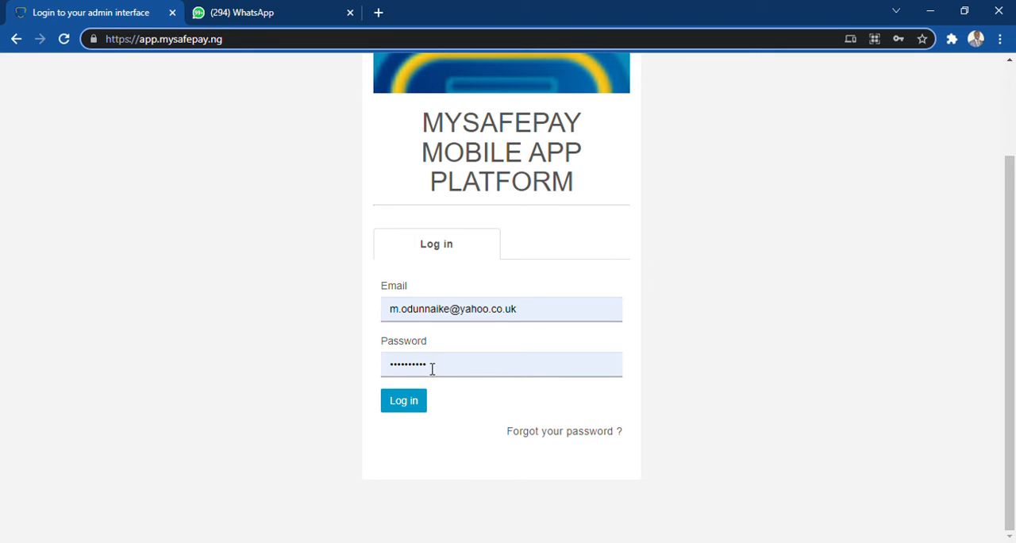
left_click(405, 406)
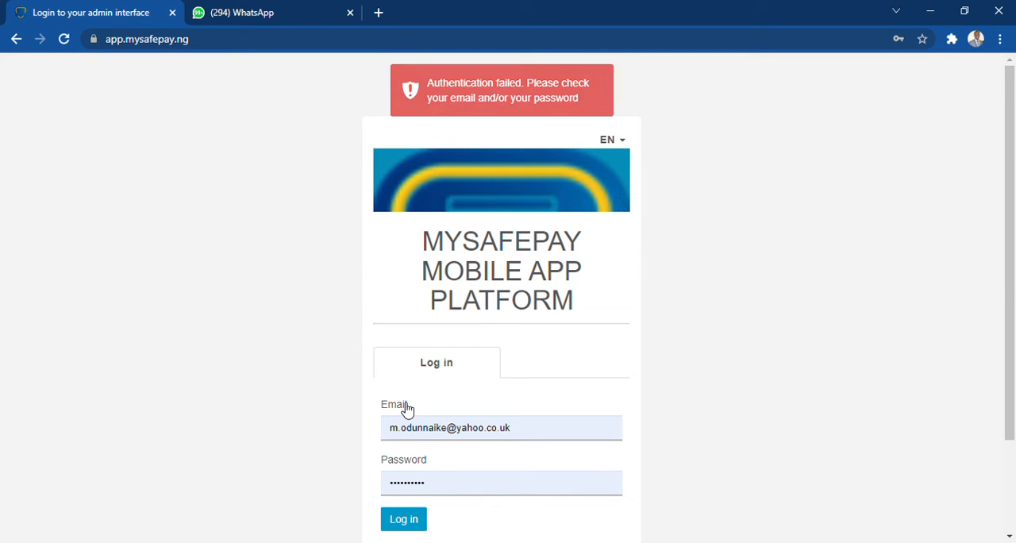
Replace the prefilled password with the account password and log in to the admin interface
left_click(450, 487)
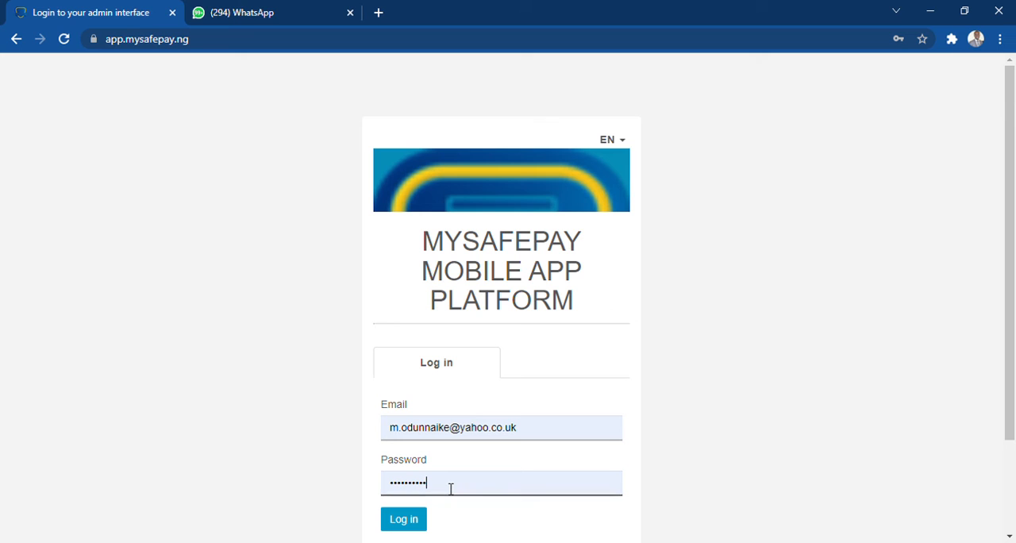
key("BackSpace")
key("BackSpace")
key("BackSpace")
key("BackSpace")
key("BackSpace")
key("BackSpace")
key("BackSpace")
key("BackSpace")
type("••••••")
left_click(410, 521)
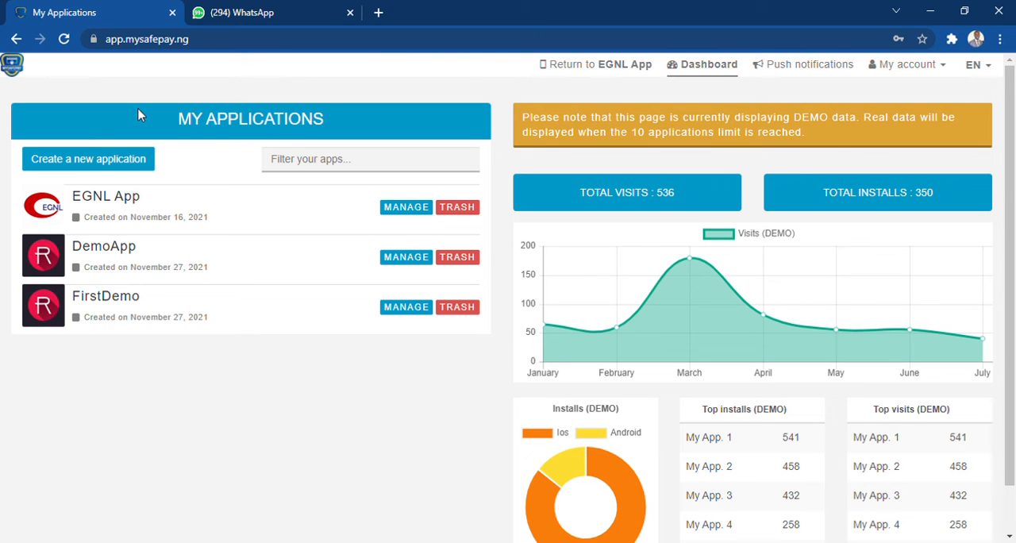
Create a new application named WESAPP
left_click(101, 164)
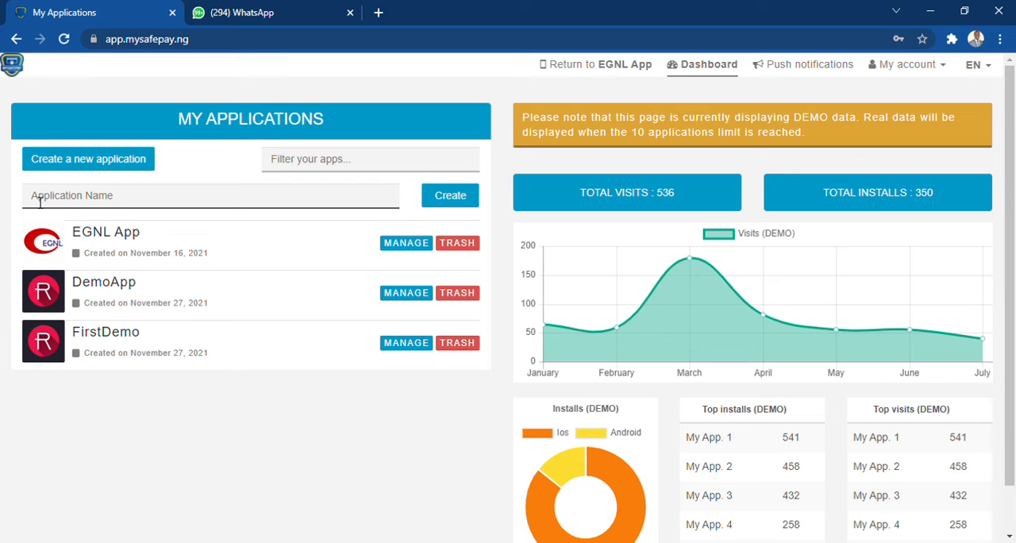
type("WES APP")
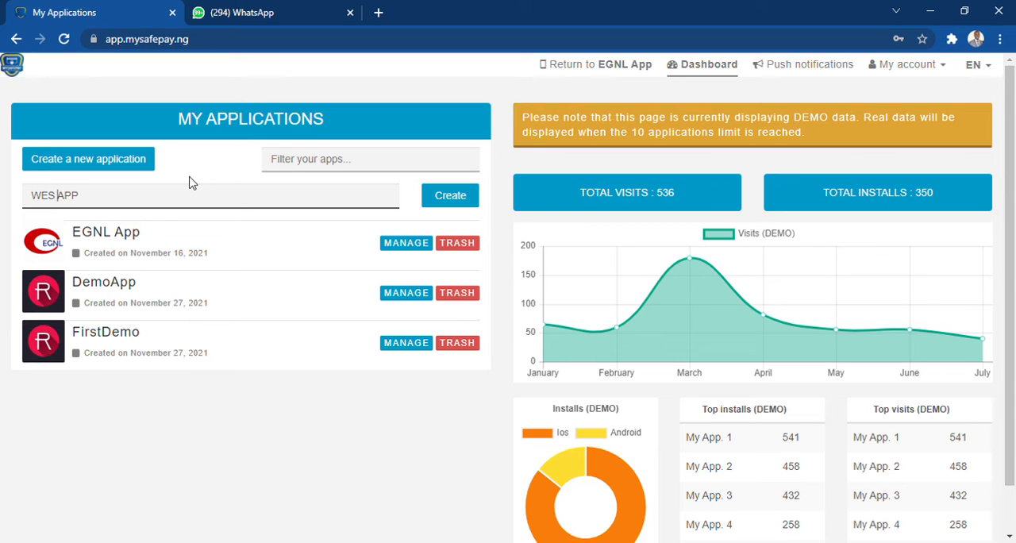
key("BackSpace")
left_click(449, 196)
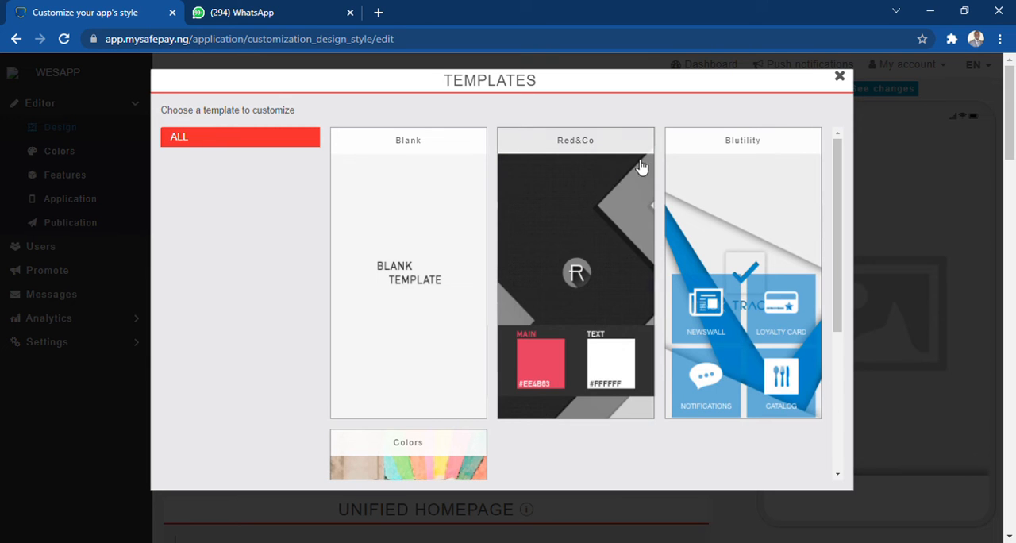
Look through the available templates and apply the Red&Co template, accepting the replacement of the app's colors and background image
mouse_move(839, 186)
left_mouse_down()
mouse_move(839, 318)
mouse_move(840, 187)
left_mouse_up()
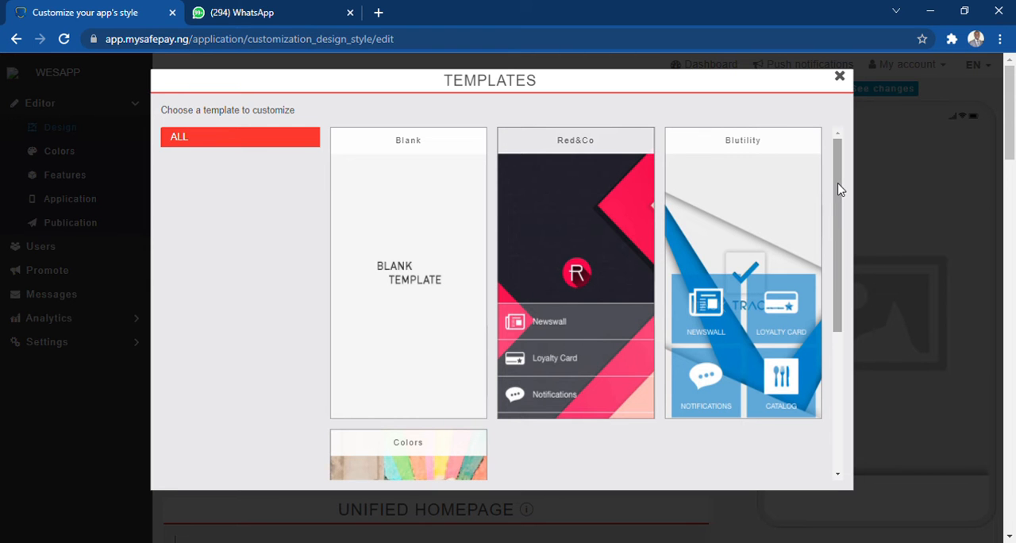
mouse_move(839, 189)
left_mouse_down()
mouse_move(834, 334)
mouse_move(836, 193)
left_mouse_up()
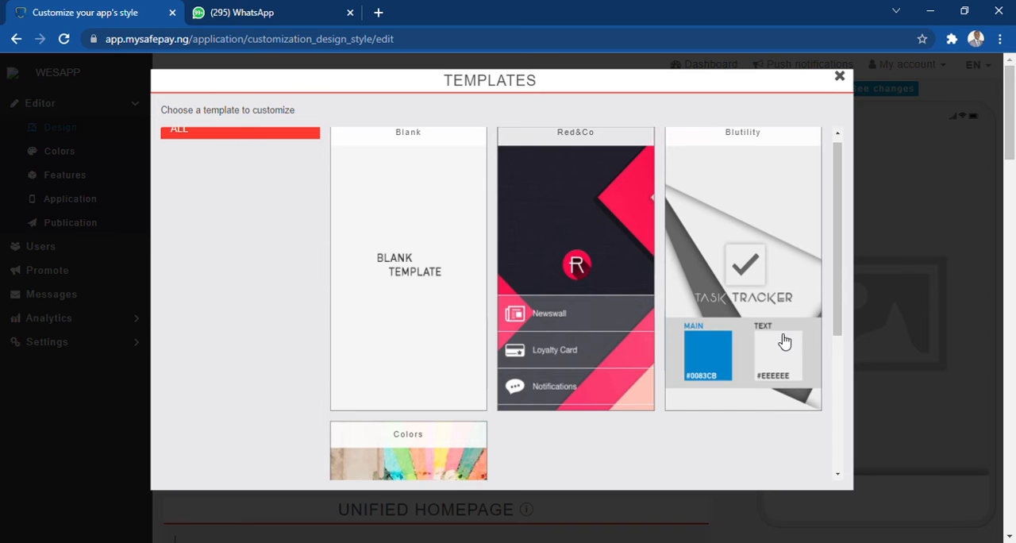
left_click_drag(835, 278, 828, 429)
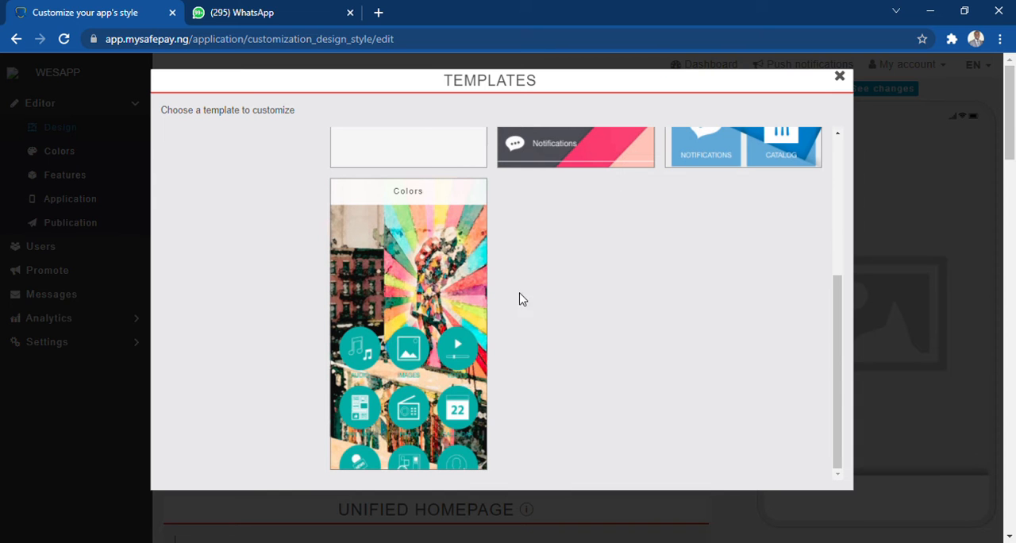
left_click_drag(837, 373, 841, 243)
left_click(601, 248)
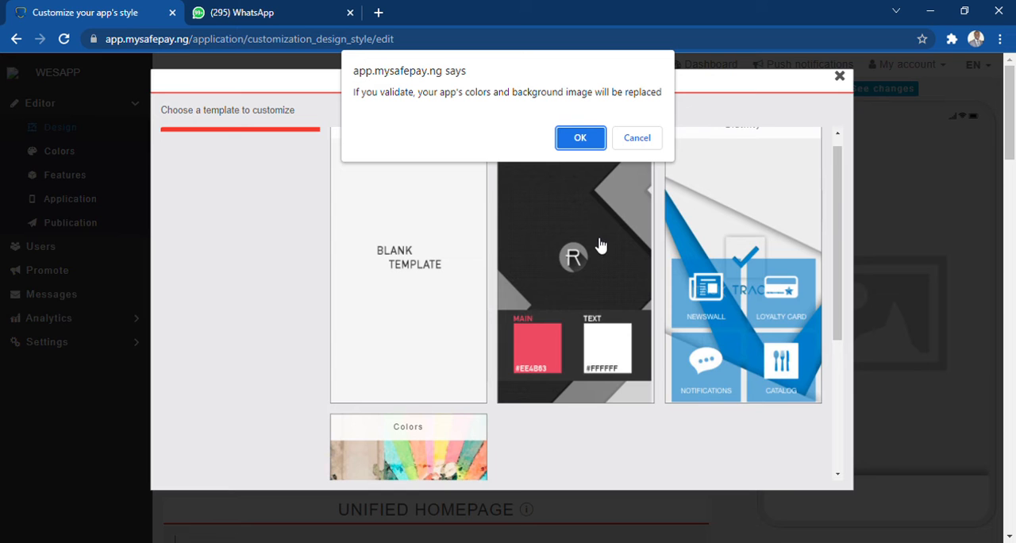
left_click(580, 138)
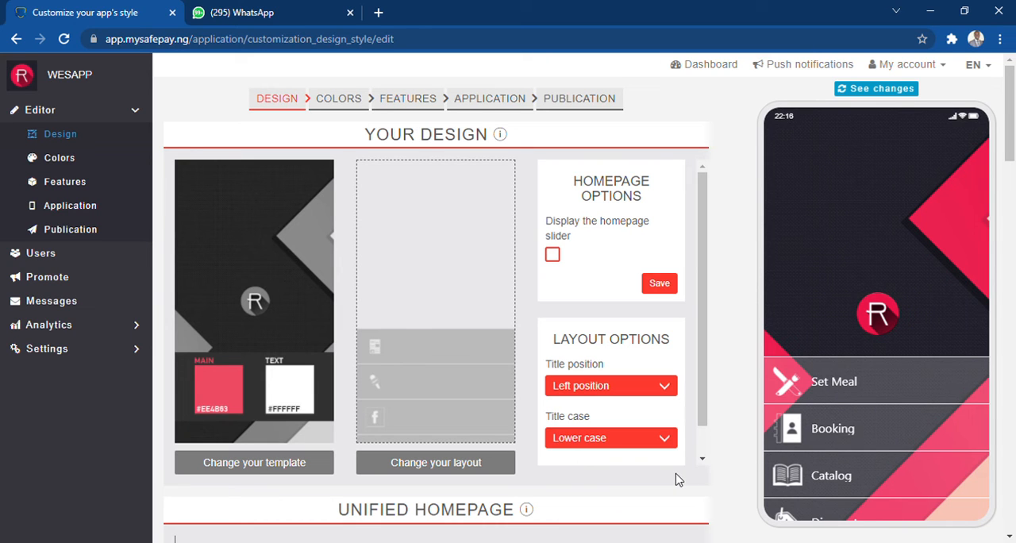
Reopen the template selection and apply the Red&Co template to the app again
left_click(242, 466)
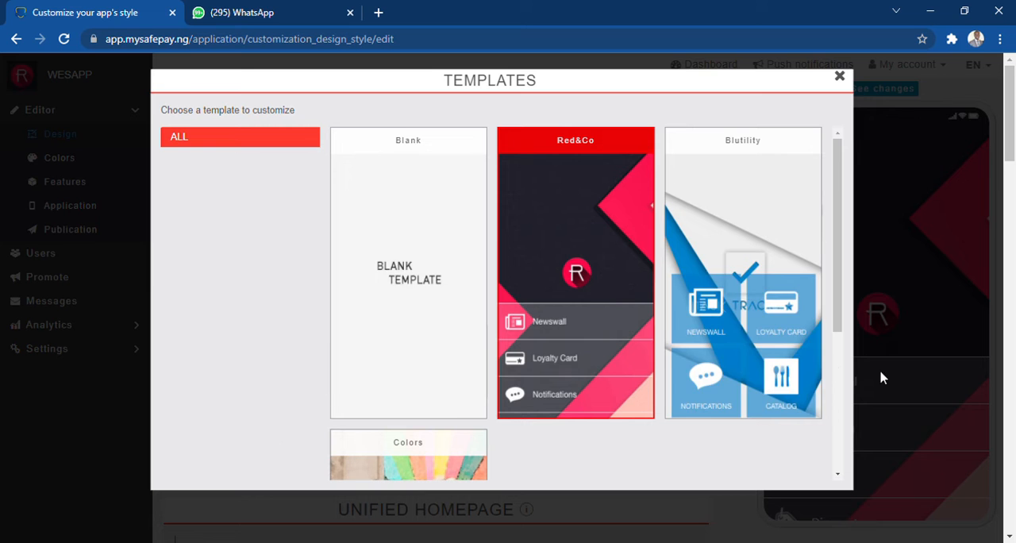
left_click_drag(839, 314, 839, 404)
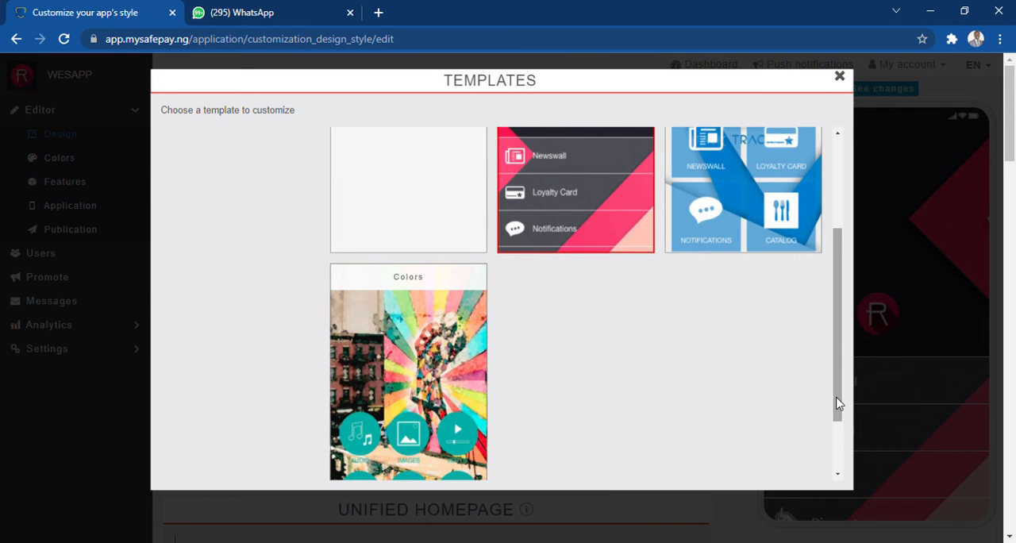
left_click(630, 237)
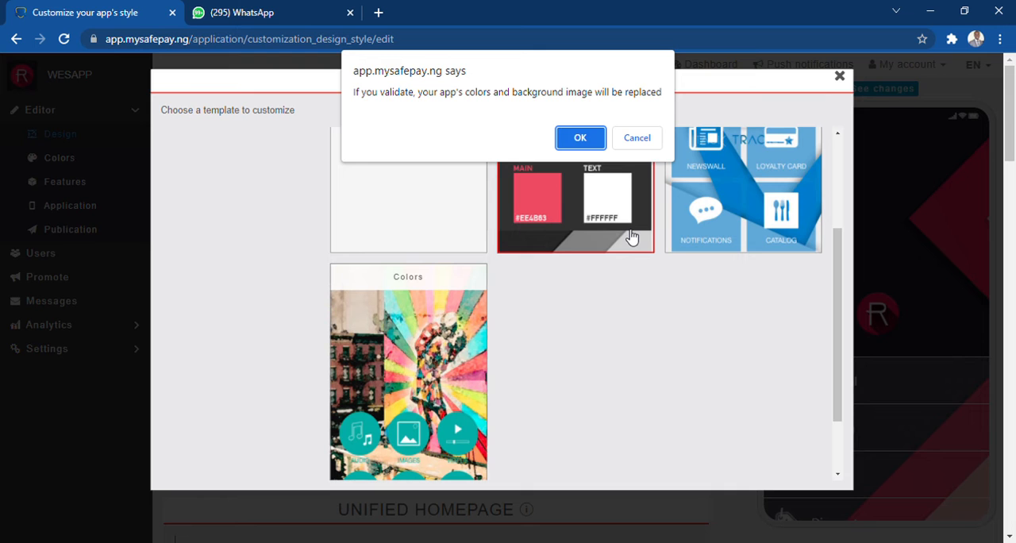
left_click(579, 137)
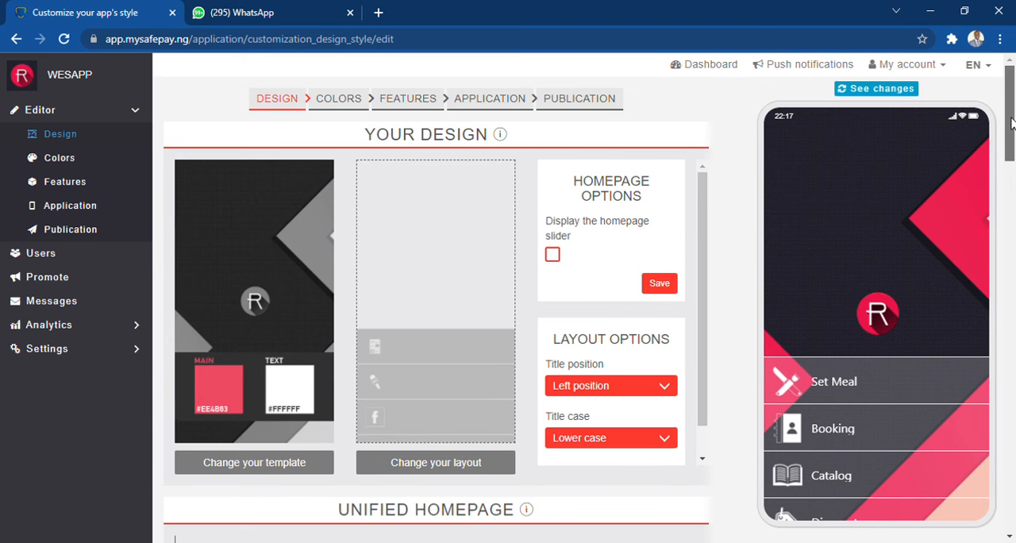
Look through the available homepage layouts and change the app's layout to Layout 9
left_click_drag(1010, 121, 1011, 128)
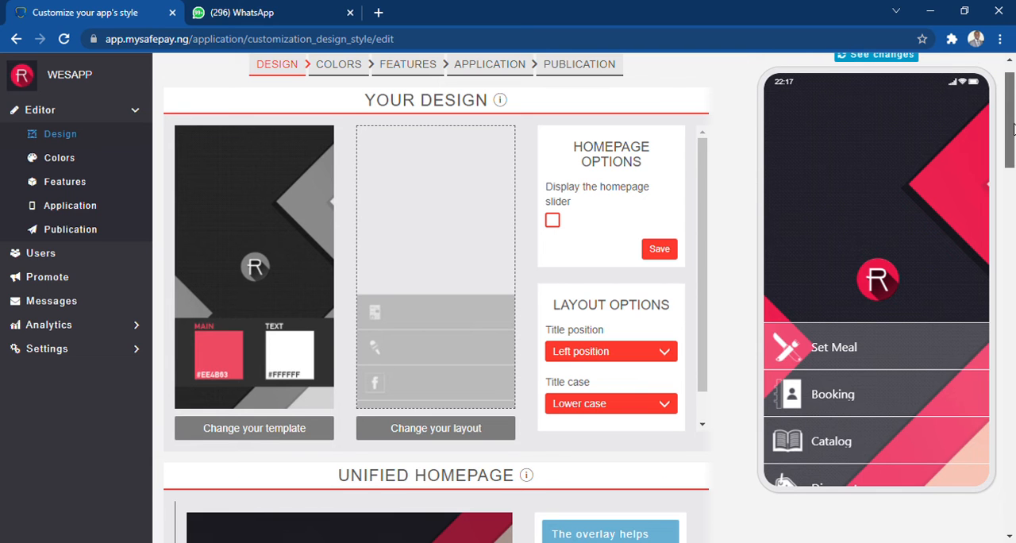
left_click_drag(1012, 127, 1013, 124)
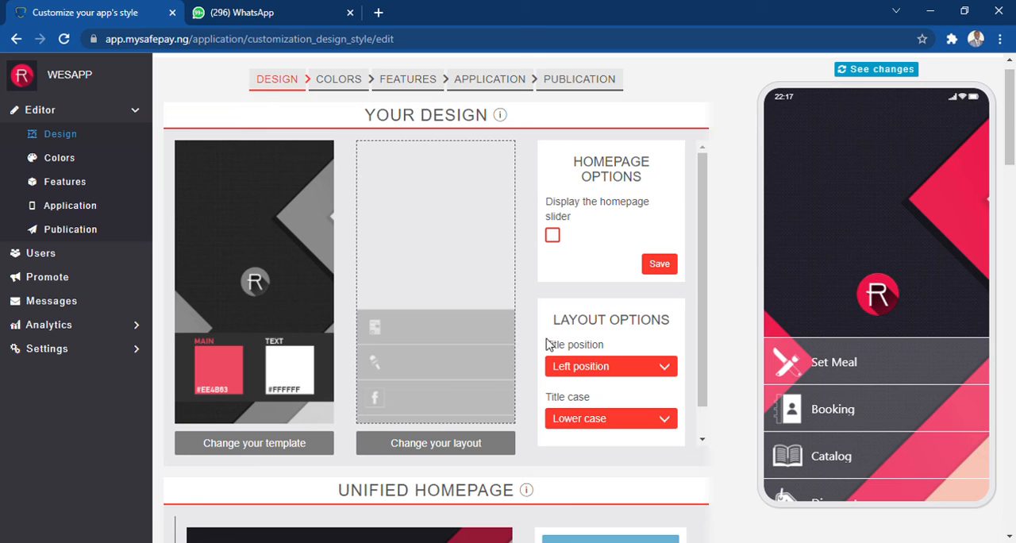
left_click(436, 446)
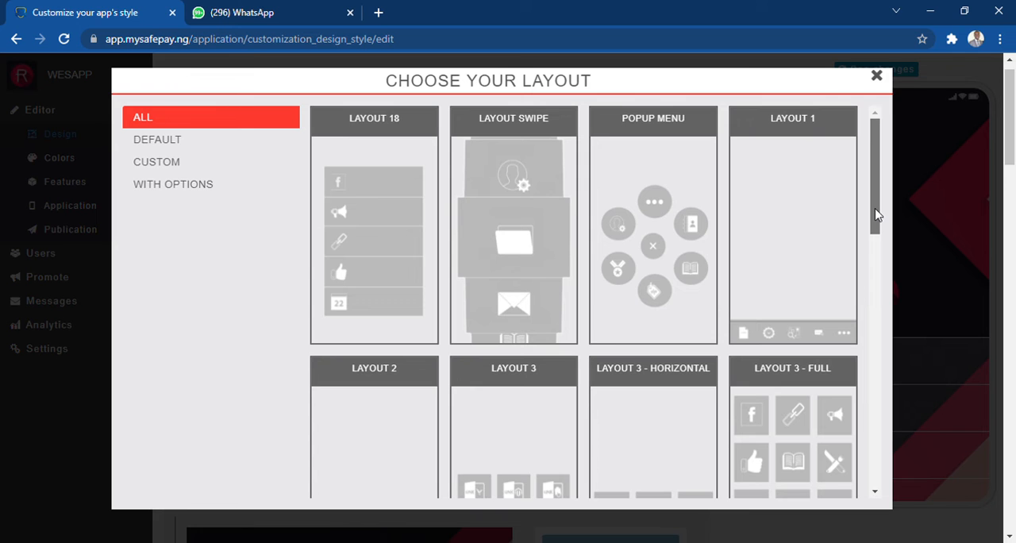
left_click_drag(876, 214, 877, 422)
mouse_move(782, 294)
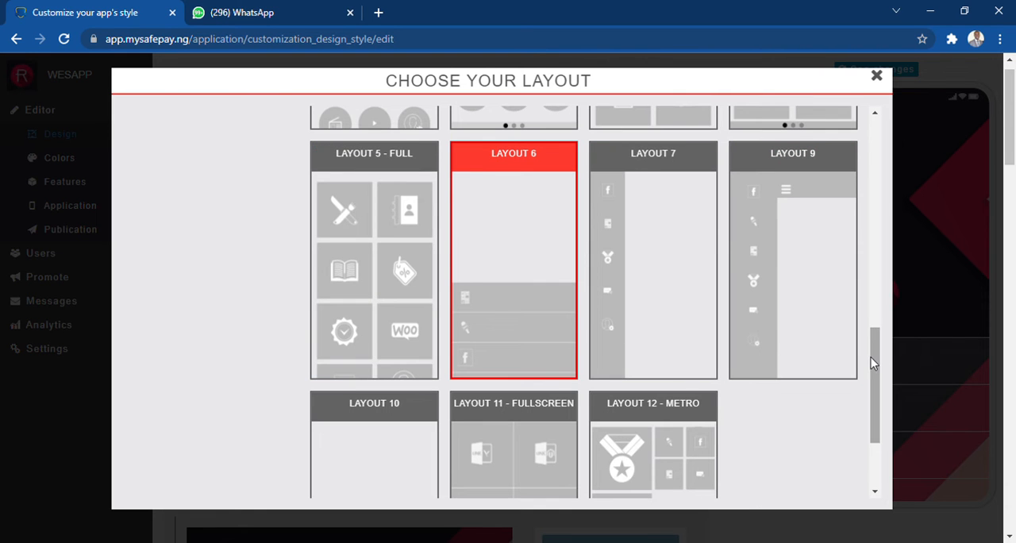
left_click_drag(873, 361, 873, 421)
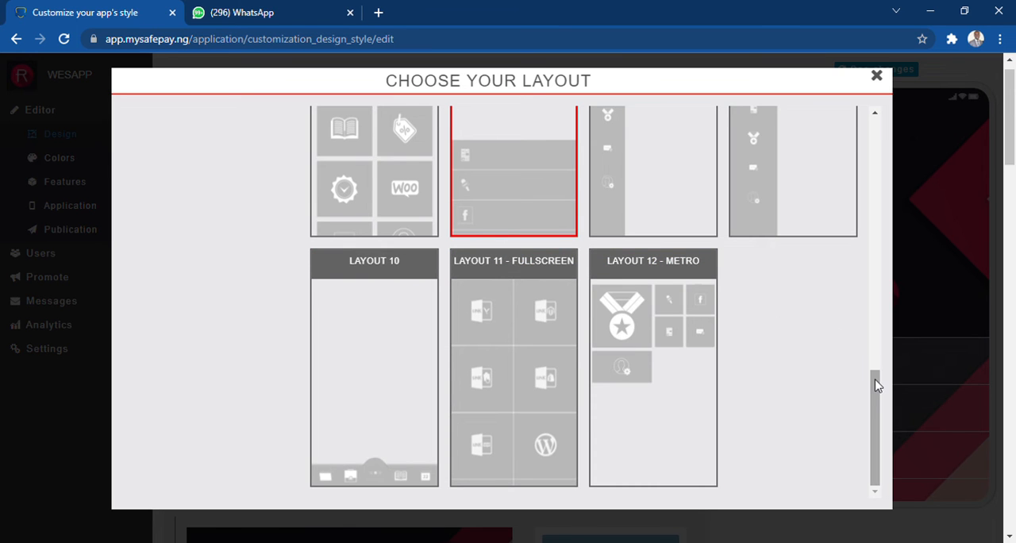
left_click_drag(876, 385, 854, 129)
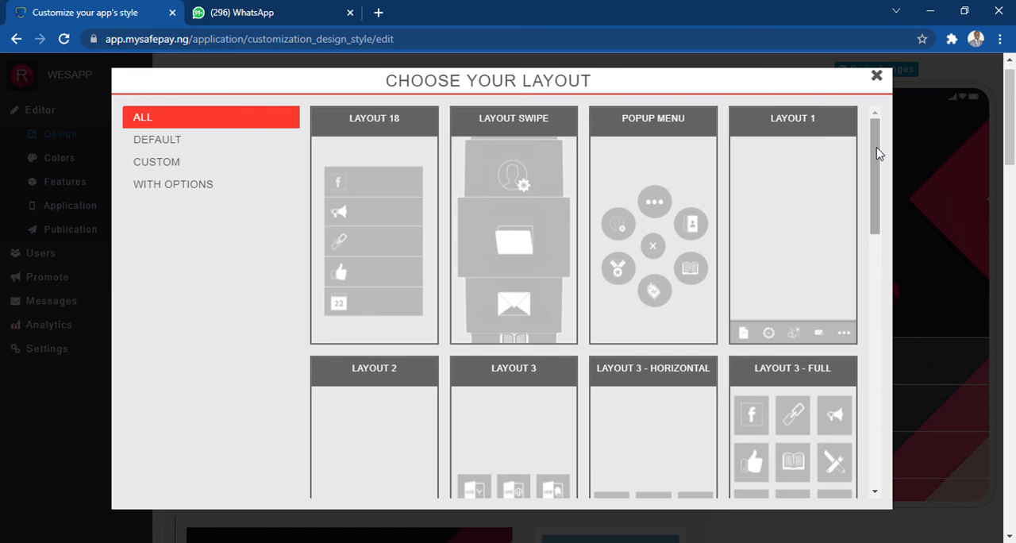
left_click_drag(878, 153, 873, 369)
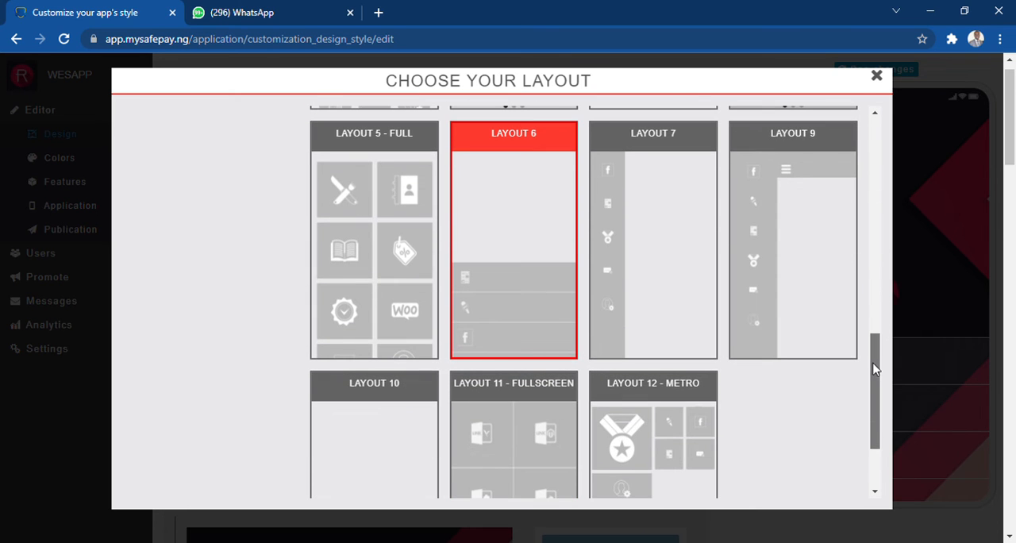
left_click(818, 258)
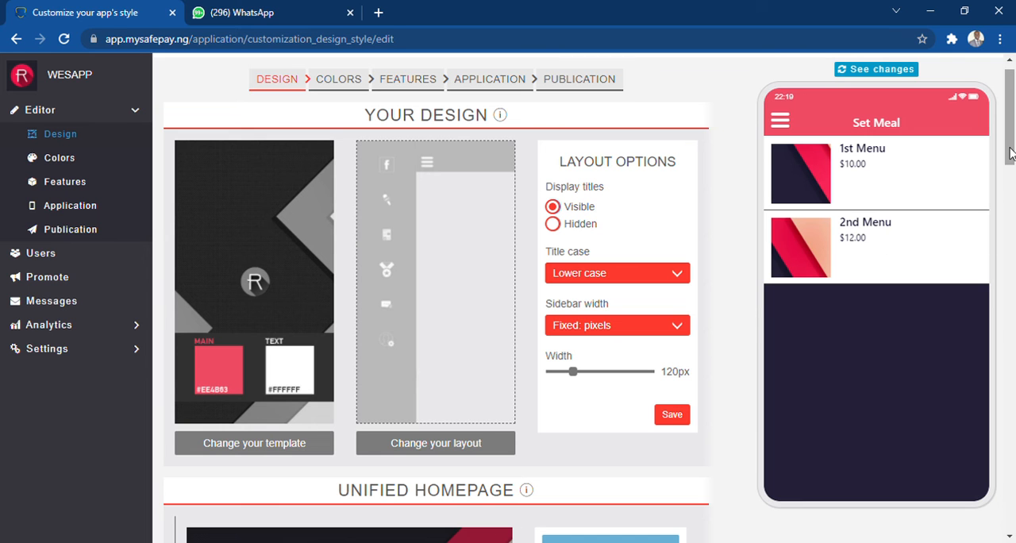
Replace the unified homepage image with an uploaded picture, keeping the full picture in the crop
scroll(1010, 165, "down", 1)
left_click_drag(1010, 165, 1008, 232)
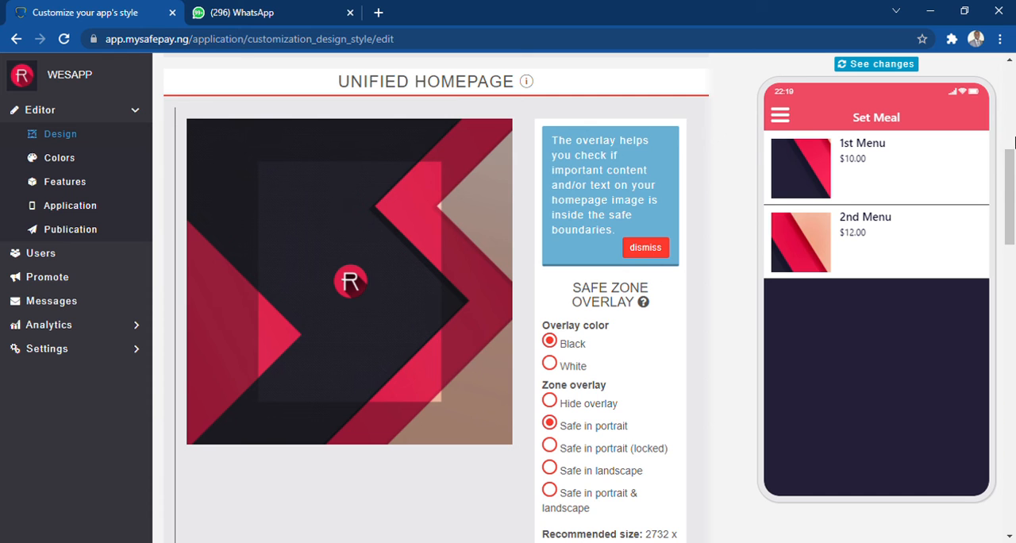
left_click_drag(1012, 182, 1013, 204)
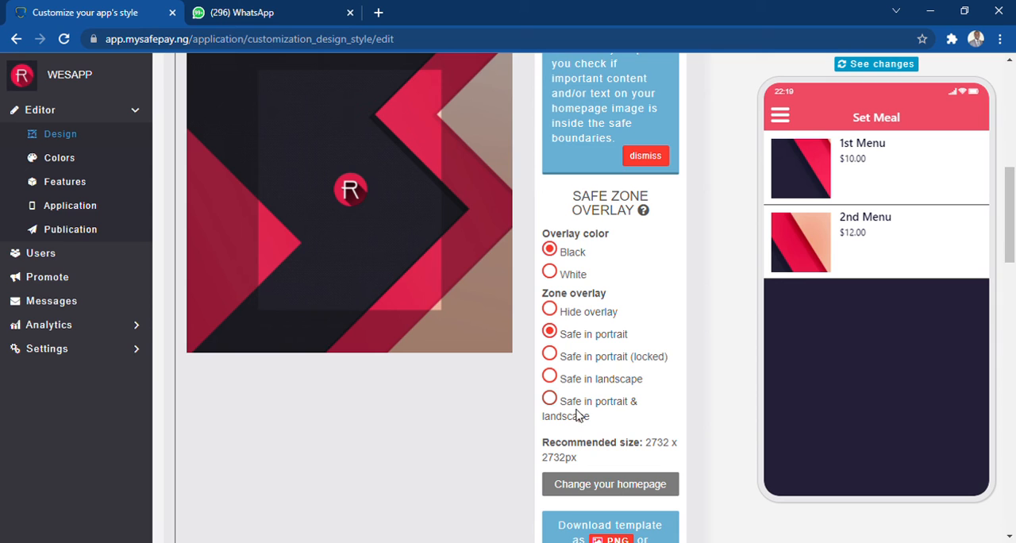
left_click(612, 489)
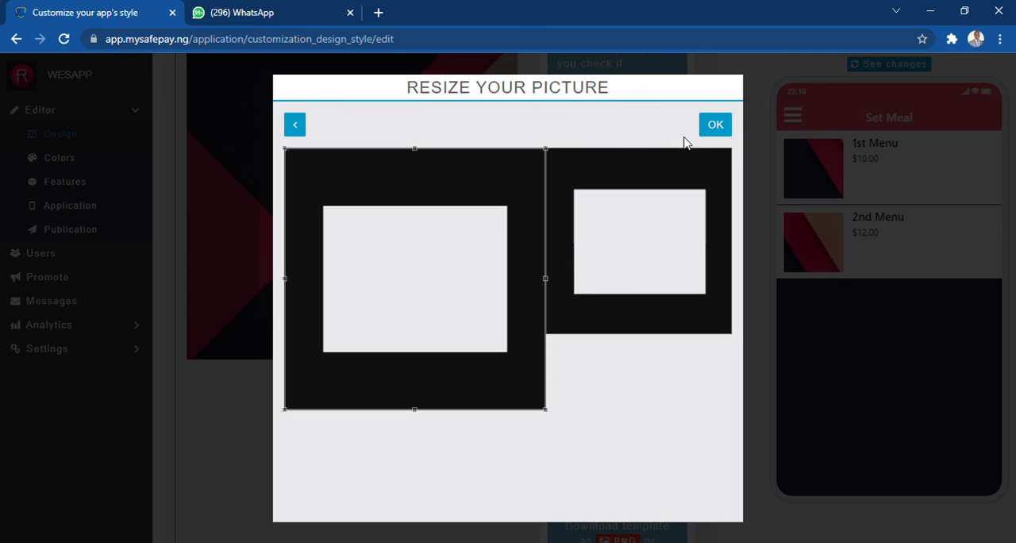
left_click(710, 130)
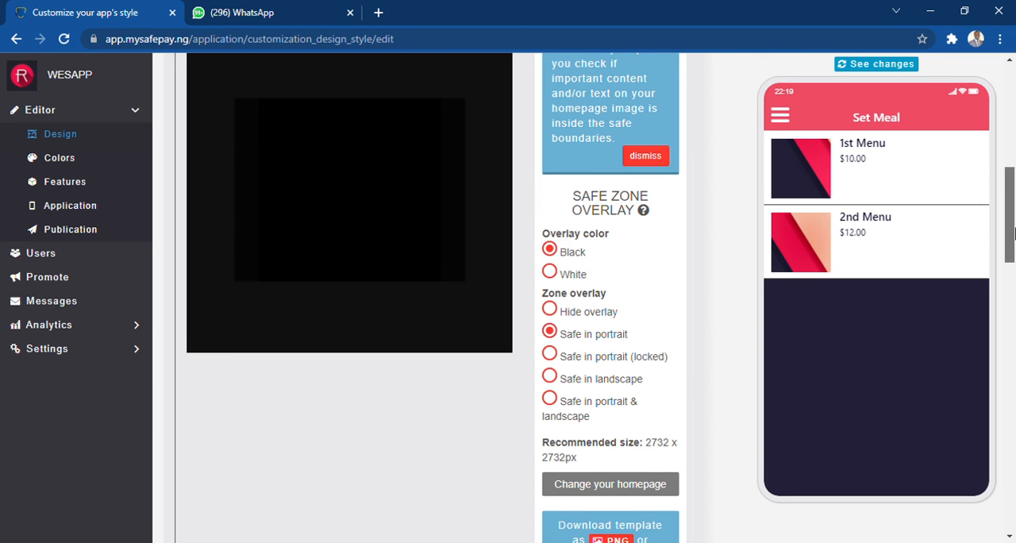
Try the option that uses the homepage image as background in all features, and switch it back off
left_click_drag(1010, 237, 1012, 318)
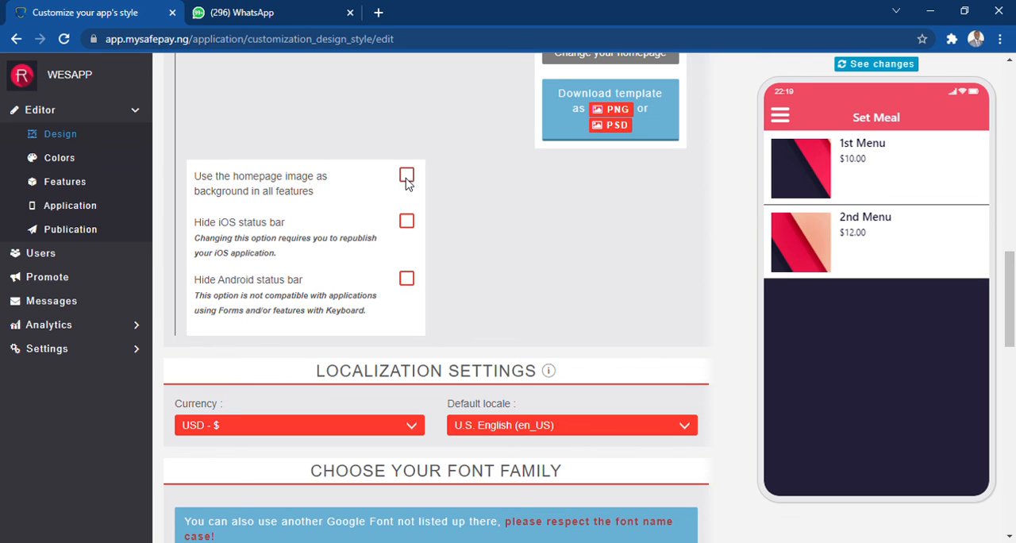
left_click(405, 176)
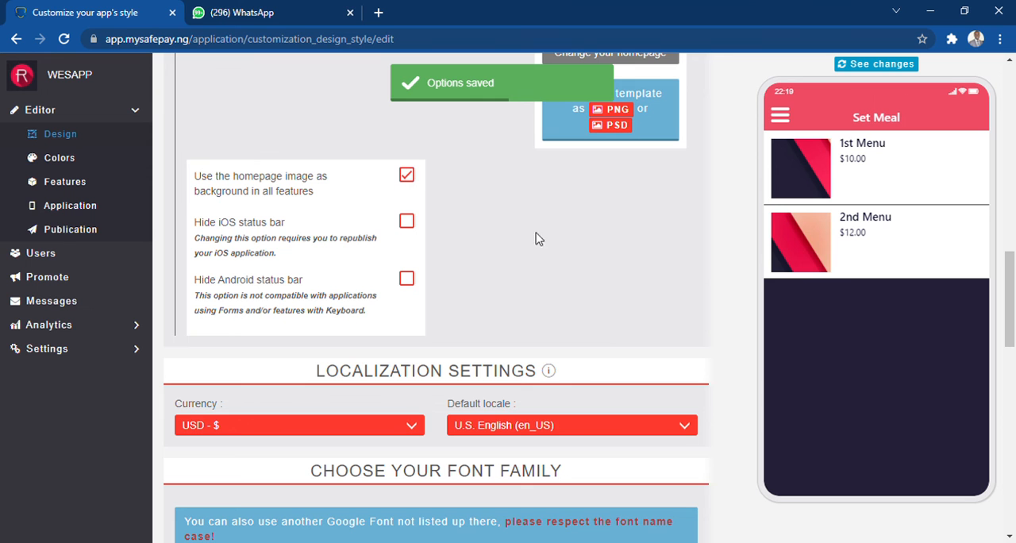
left_click(407, 180)
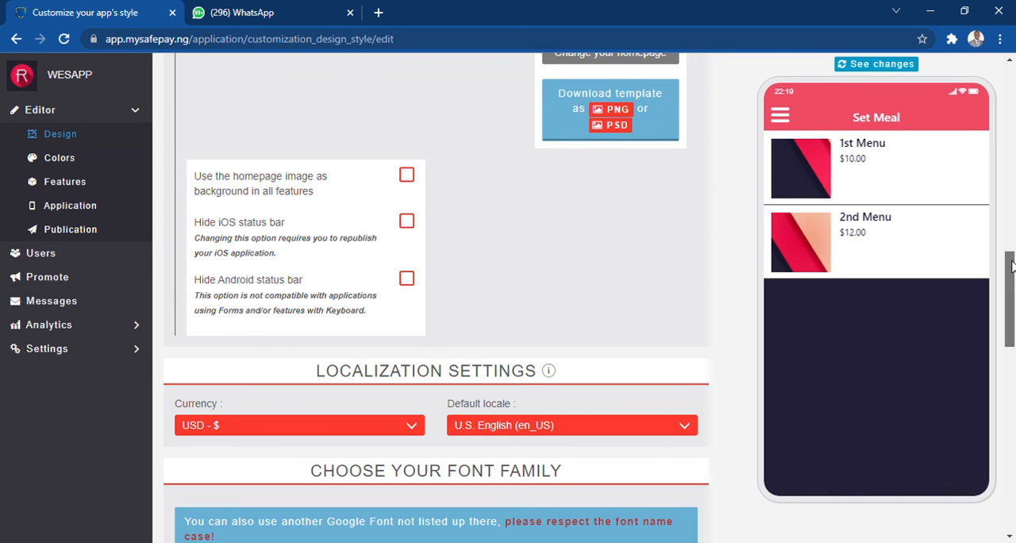
Set the app's currency to NGN - ₦ in the localization settings
left_click_drag(1011, 266, 1011, 300)
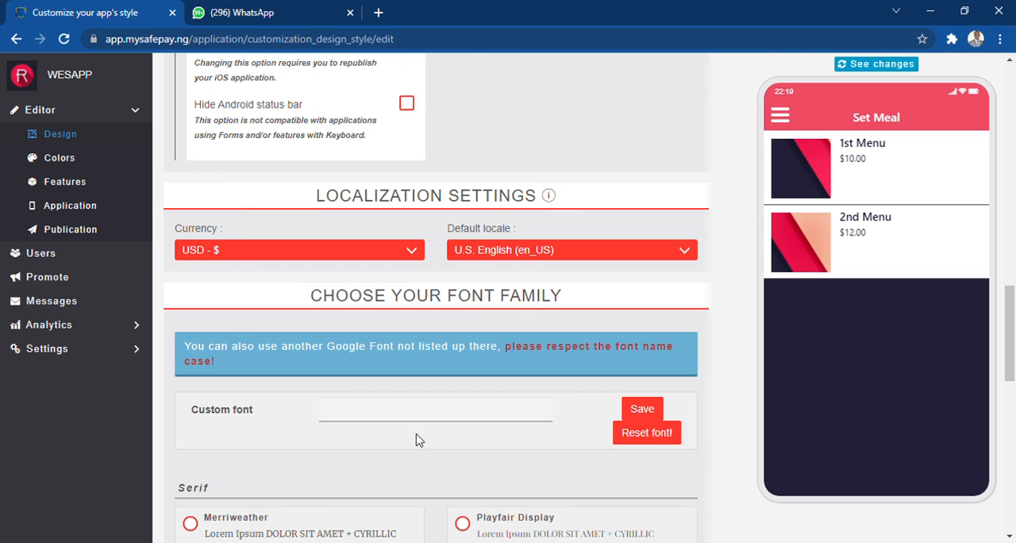
left_click(206, 437)
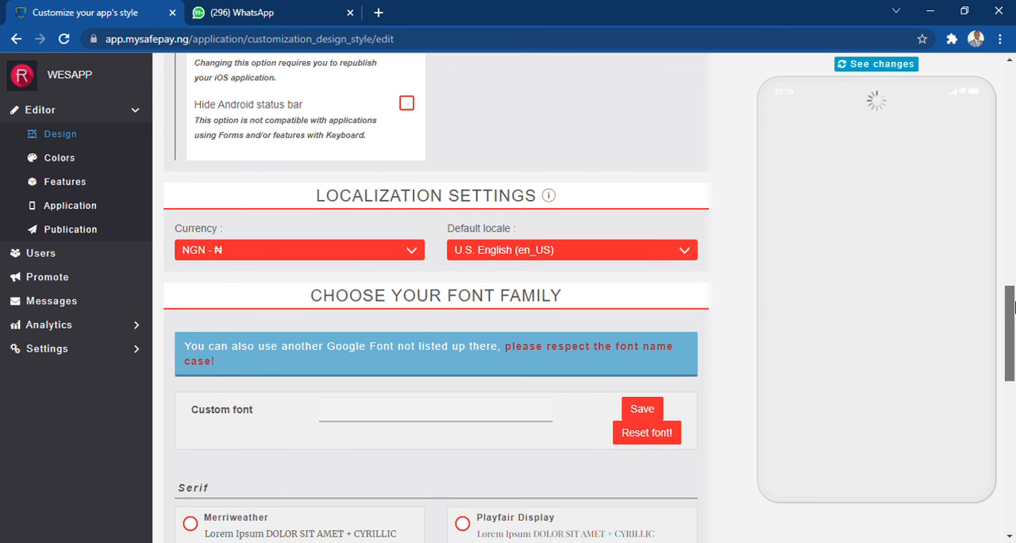
Look through the available font families and set the app's font to Righteous from the Display group
left_click_drag(1012, 308, 1011, 367)
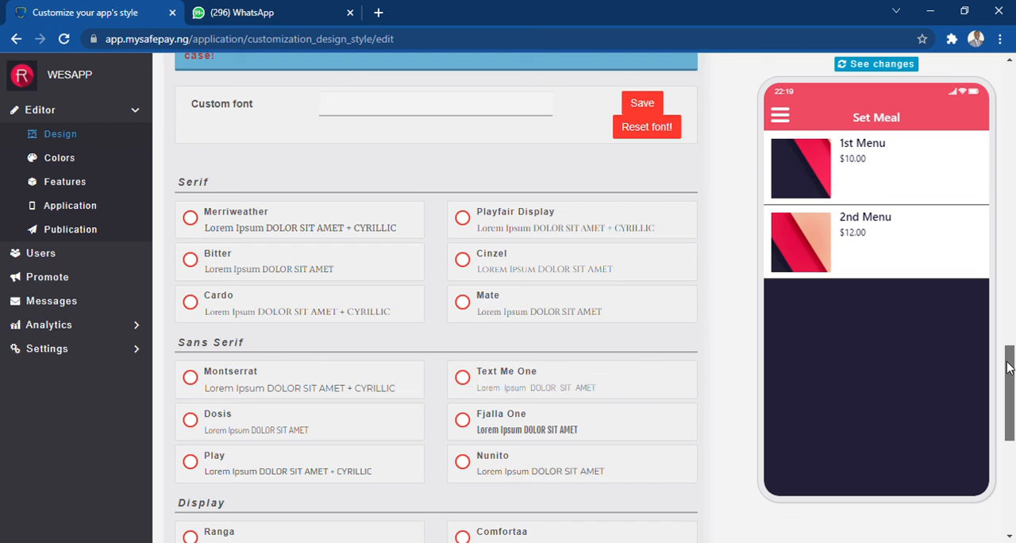
mouse_move(1006, 367)
left_mouse_down()
mouse_move(1007, 391)
mouse_move(1006, 379)
left_mouse_up()
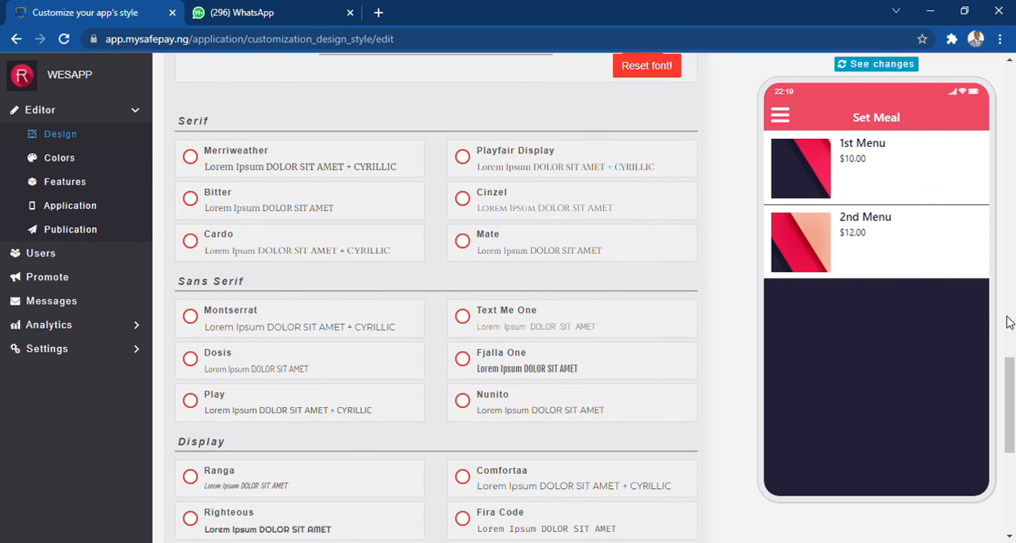
left_click_drag(1012, 377, 1012, 466)
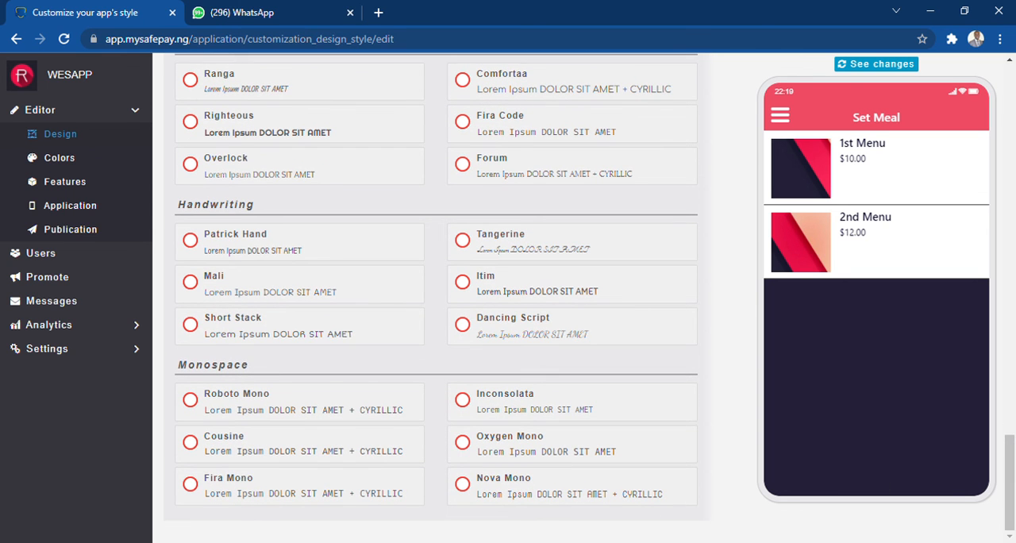
left_click(191, 124)
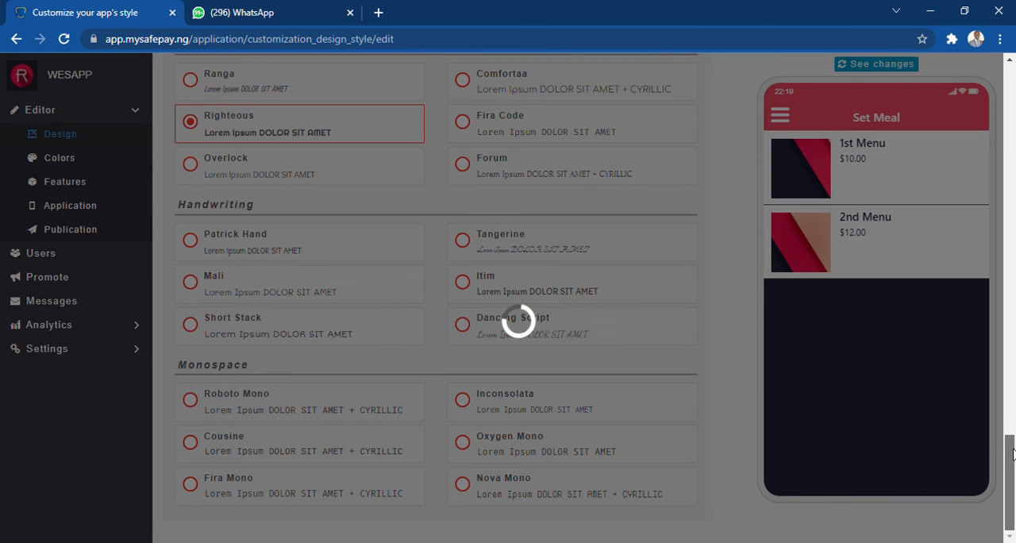
left_click_drag(1010, 444, 1011, 374)
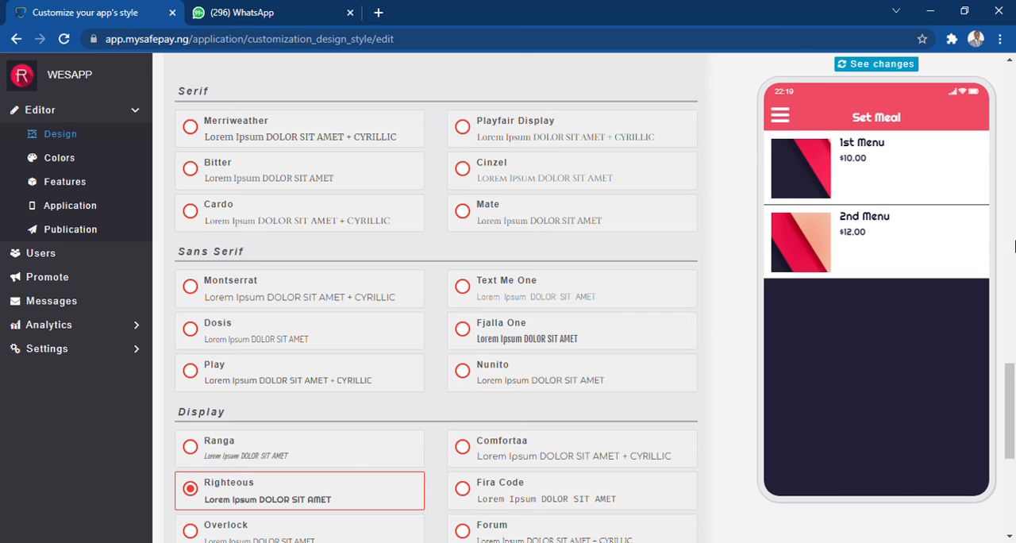
left_click_drag(1011, 390, 1010, 94)
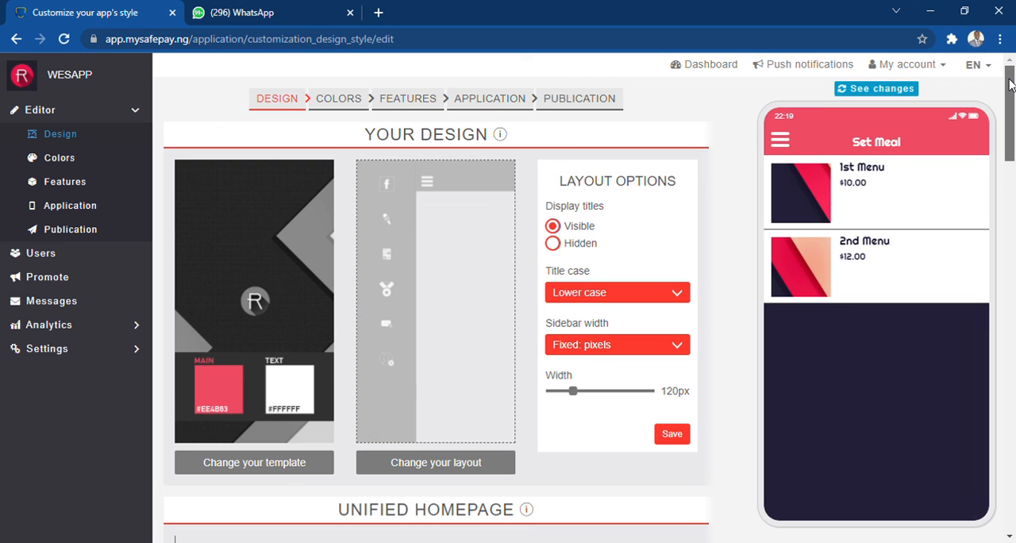